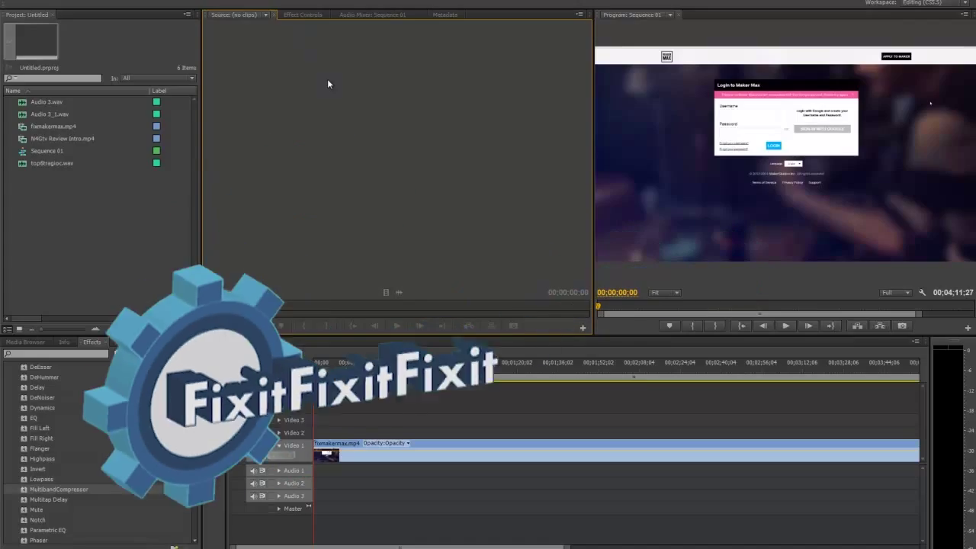
Delete N4Gtv Review Intro.mp4 from the project, then scrub through the sequence
click(75, 143)
key(Delete)
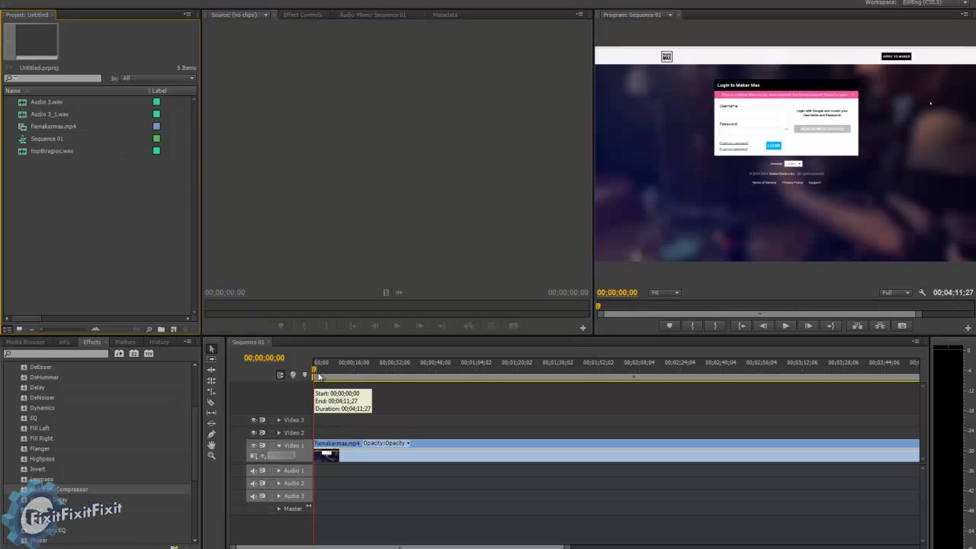
mouse_move(319, 377)
mouse_down()
mouse_move(600, 356)
mouse_move(485, 366)
mouse_move(314, 362)
mouse_move(522, 375)
mouse_move(313, 366)
mouse_up()
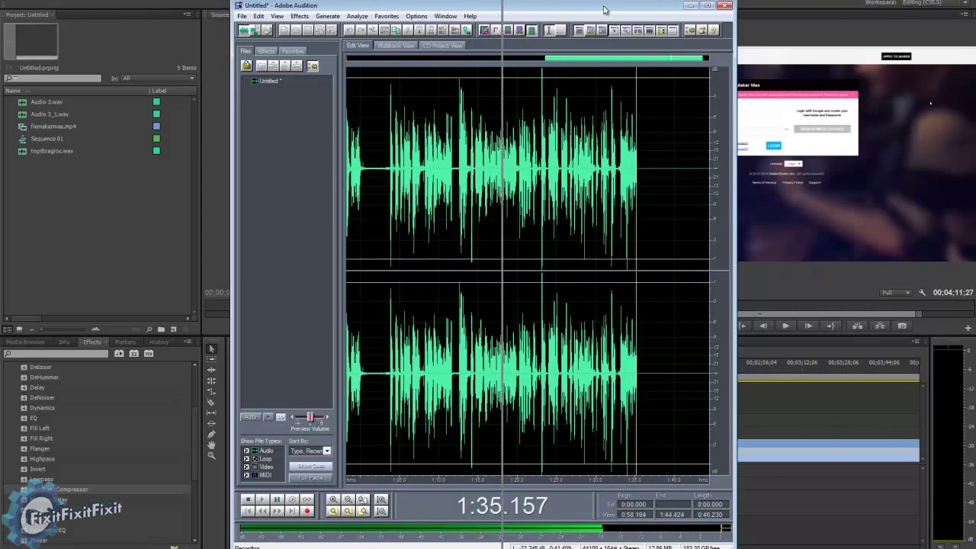
Drag the Audition window right to uncover Premiere Pro's sequence timeline
drag(268, 9, 539, 9)
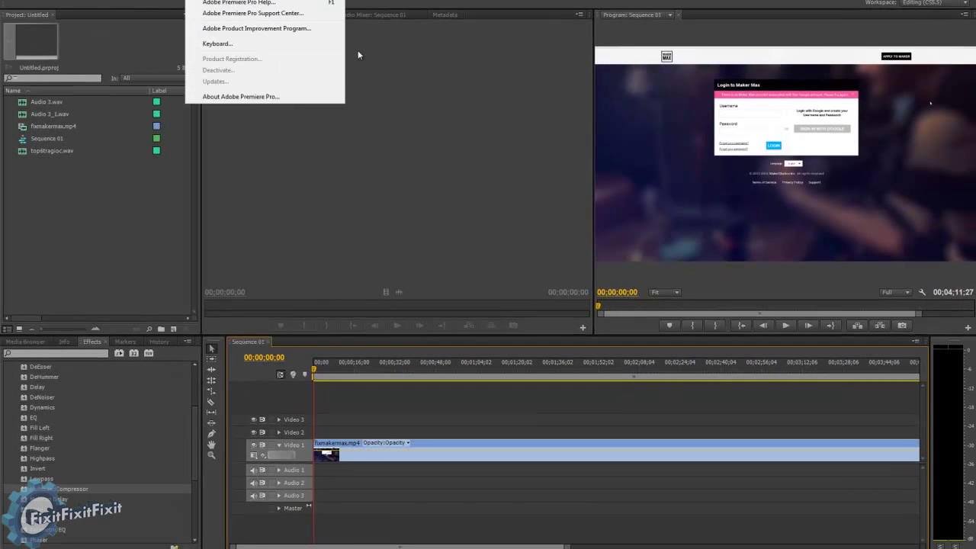
Bring up the Audio Mixer panel for Sequence 01
click(359, 55)
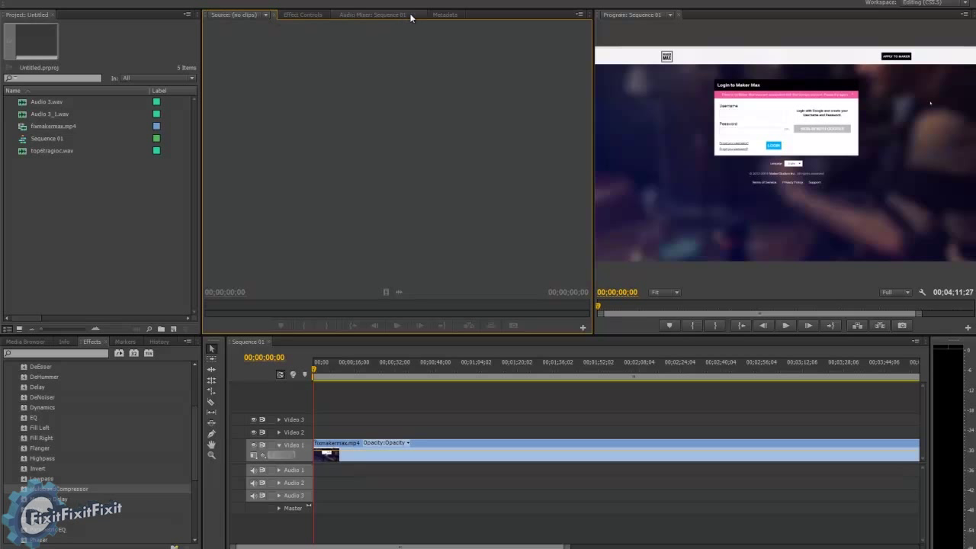
click(304, 18)
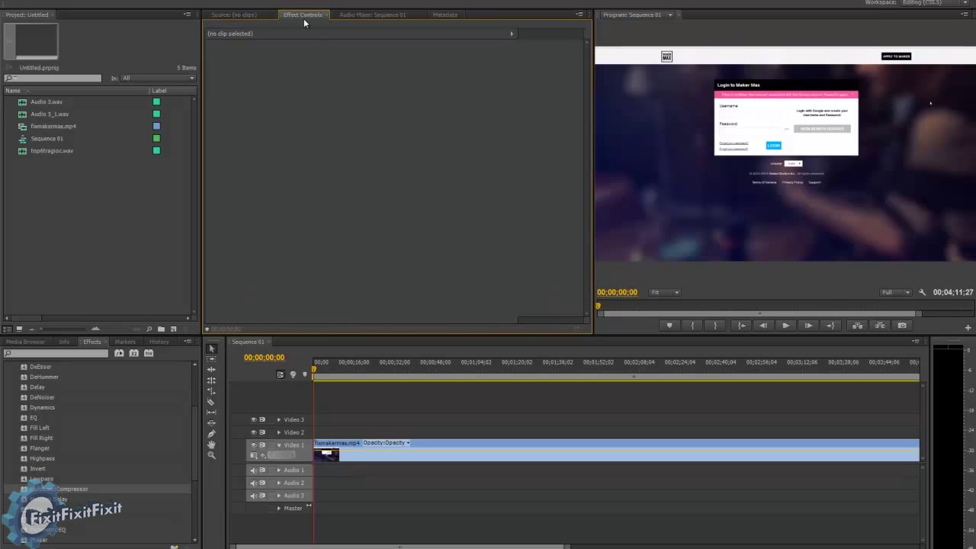
click(367, 15)
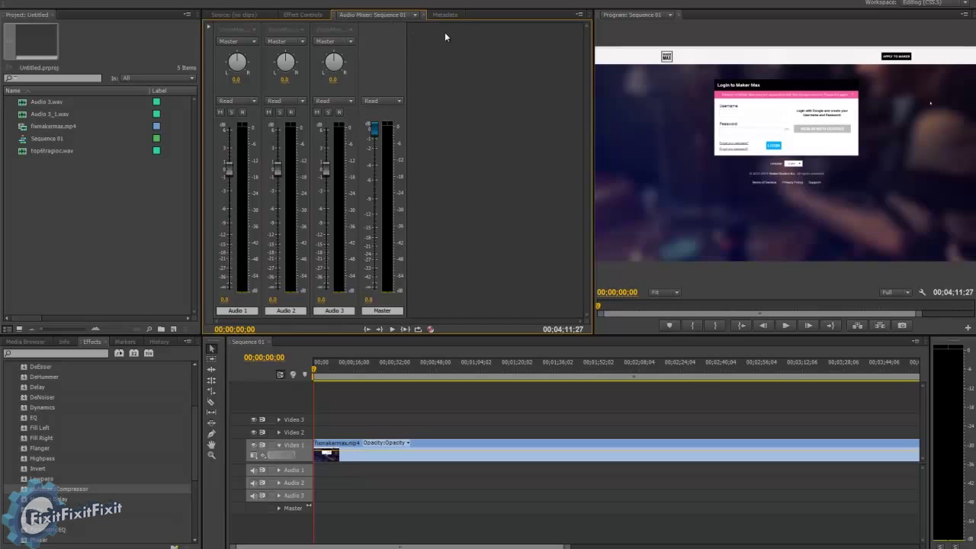
Turn off Meter Input(s) Only in the mixer's panel menu and confirm it
click(578, 16)
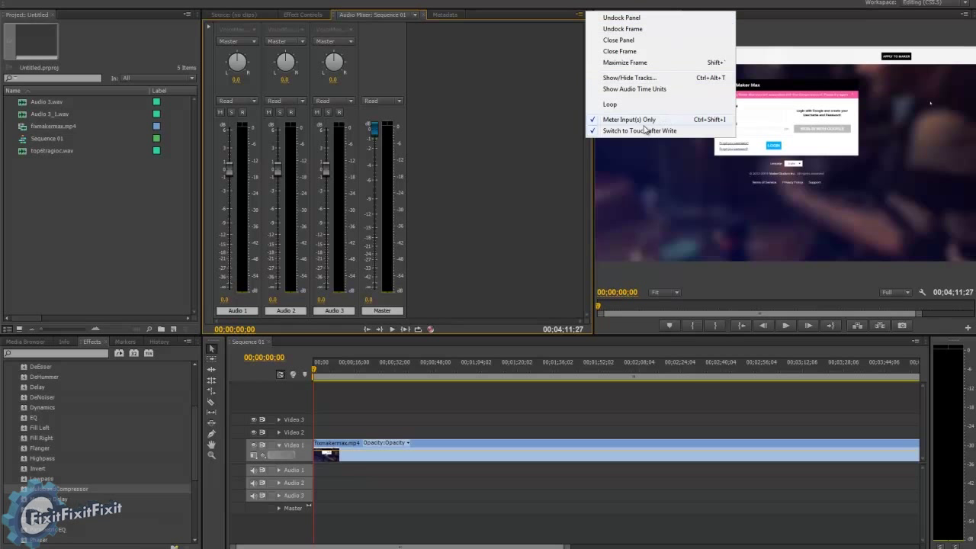
click(584, 87)
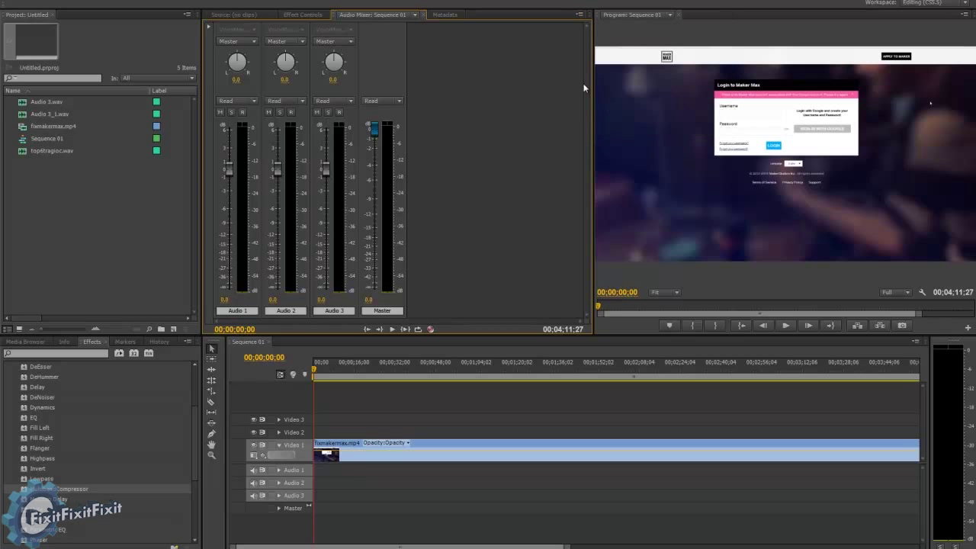
click(579, 15)
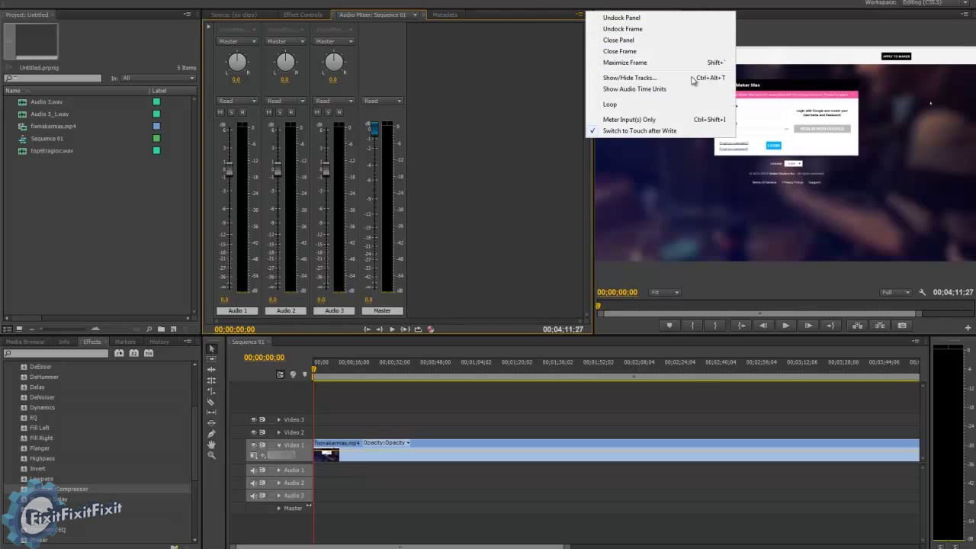
click(632, 126)
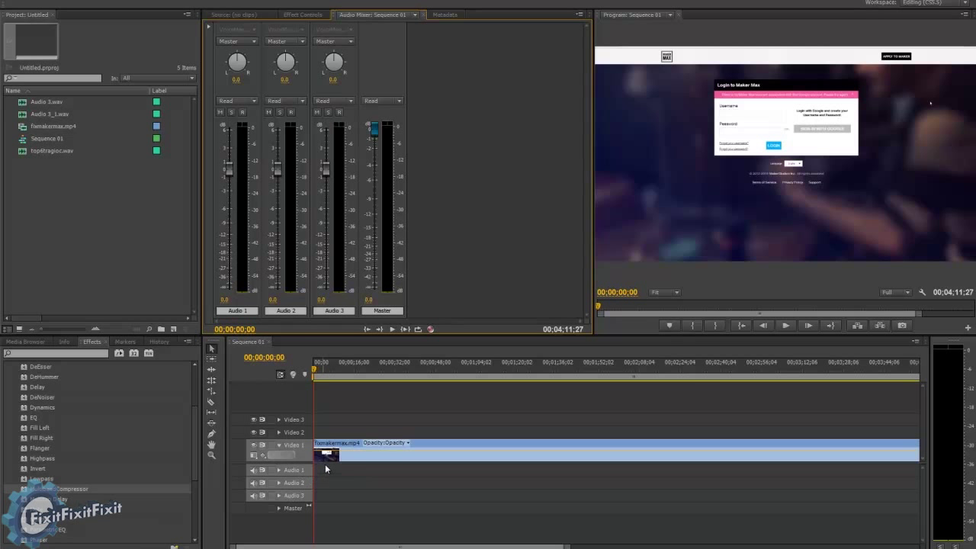
Record-enable the Audio 3 channel in the mixer, with its voice input showing signal
click(339, 112)
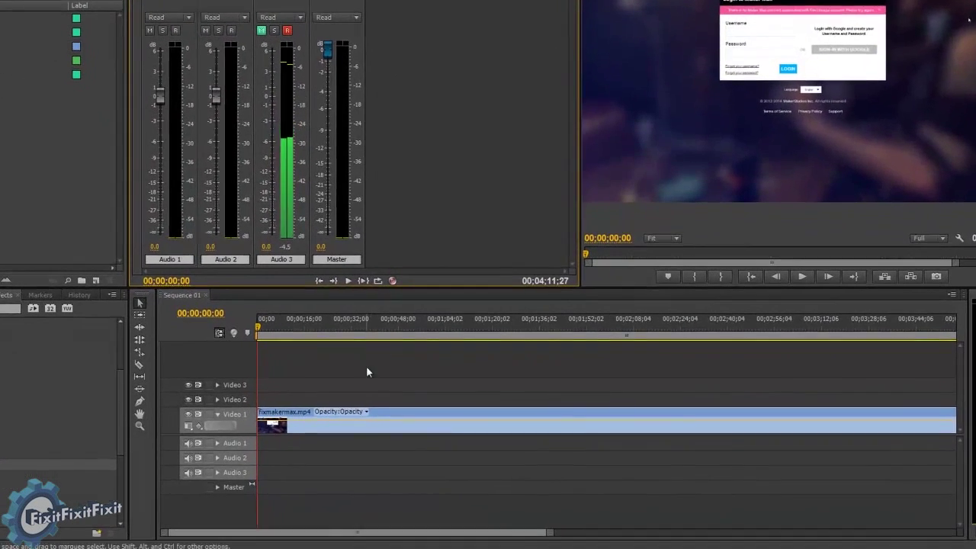
mouse_move(259, 328)
mouse_down()
mouse_move(360, 320)
mouse_move(261, 324)
mouse_move(294, 325)
mouse_up()
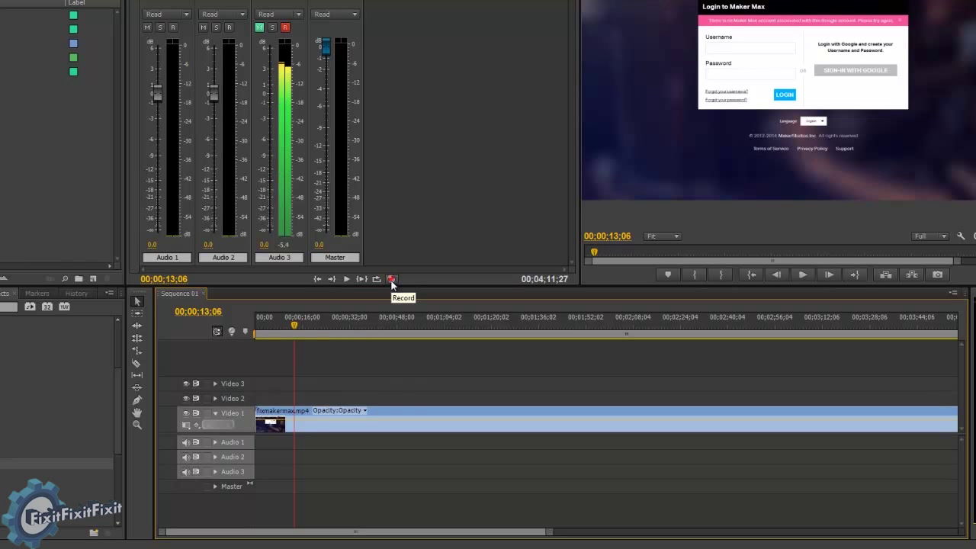
click(284, 28)
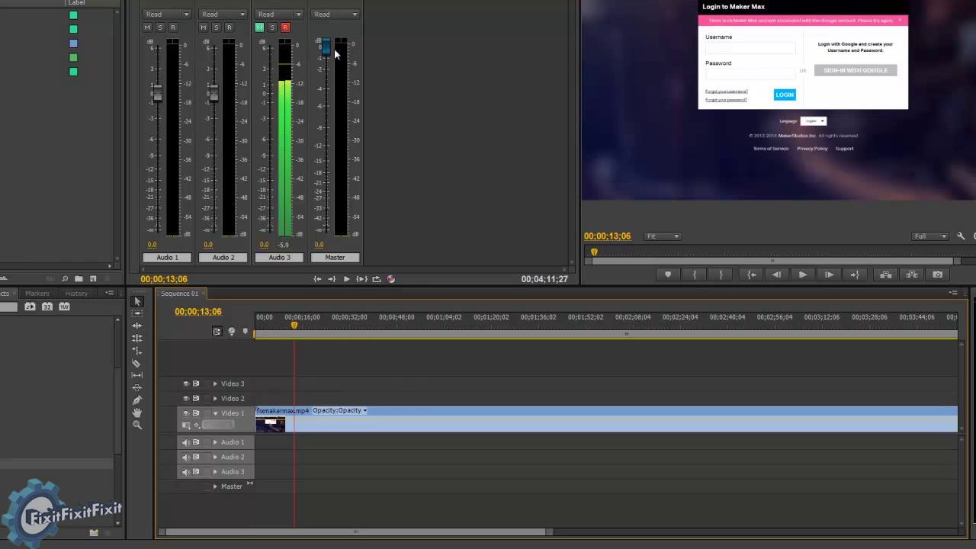
Record a voiceover during playback, creating Audio 3_2.wav ending near 00;00;35;27
click(391, 279)
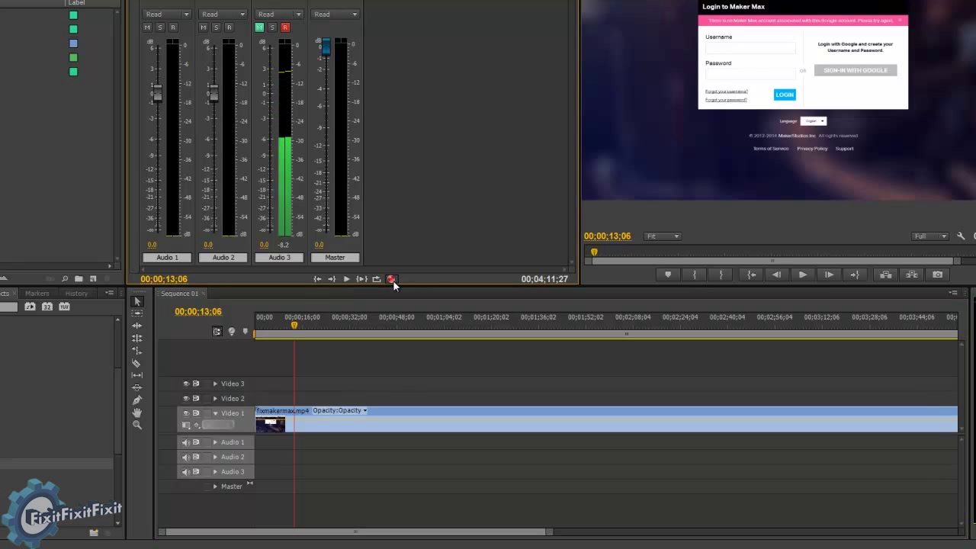
click(347, 280)
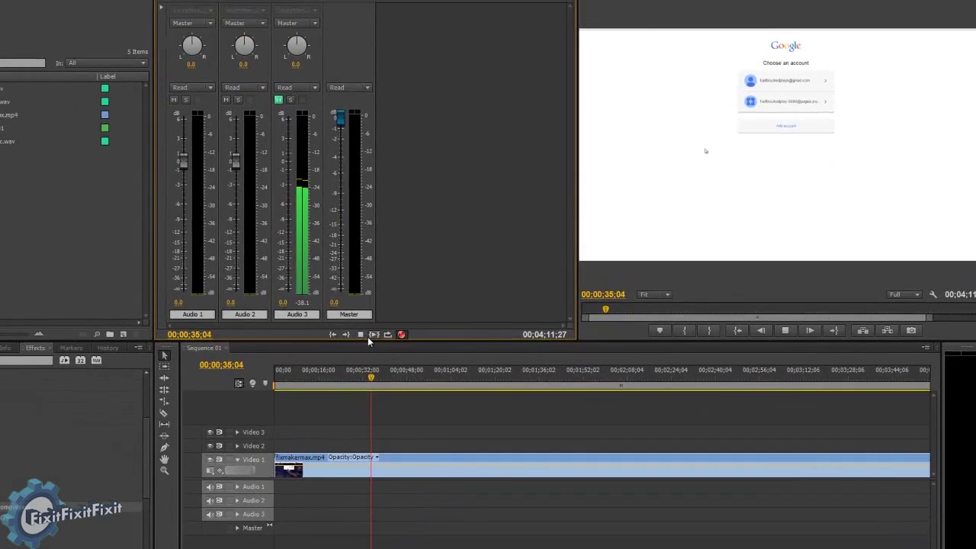
click(365, 345)
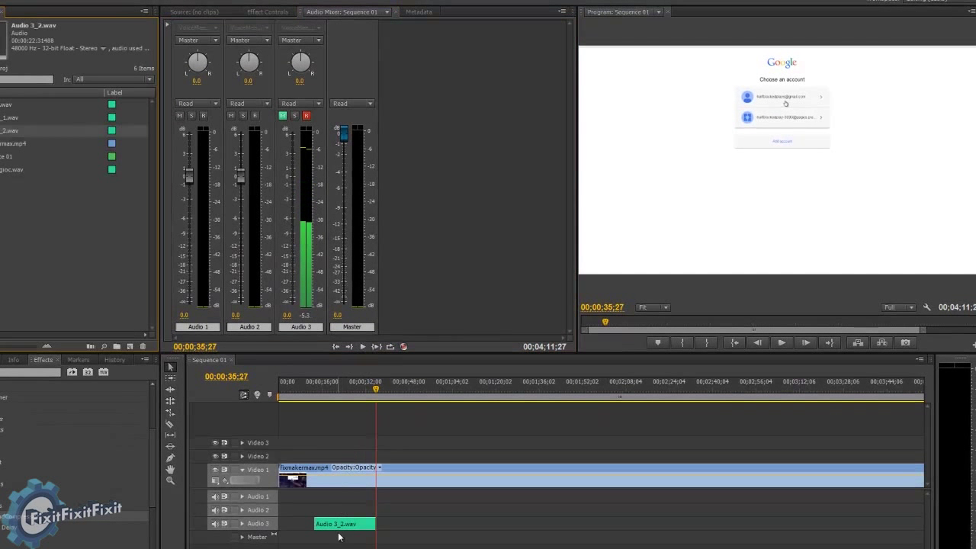
Inspect the Audio 3_2.wav waveform in the Source monitor, then return to the Audio Mixer
double_click(343, 526)
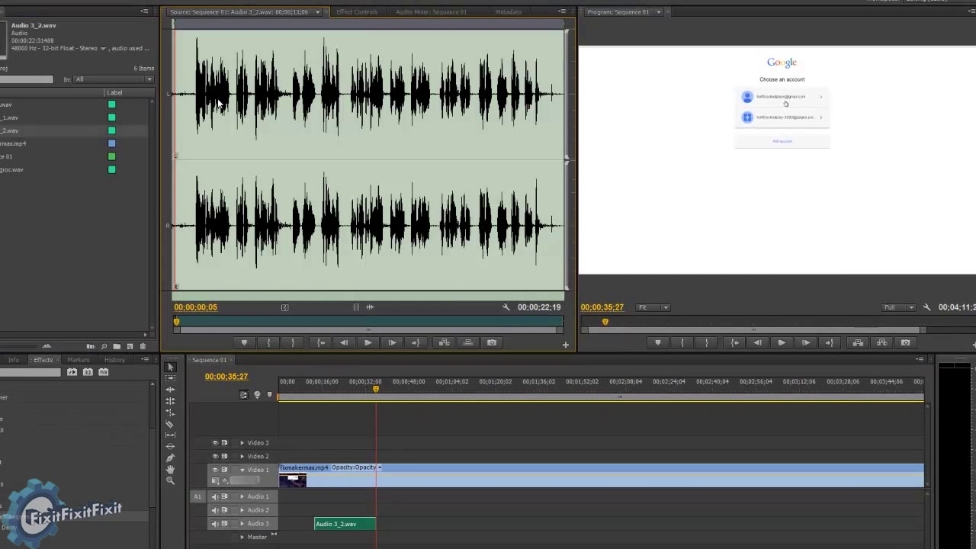
click(317, 11)
click(262, 12)
Play the sequence with Audio 3 unmuted to hear the voiceover, then stop
key(space)
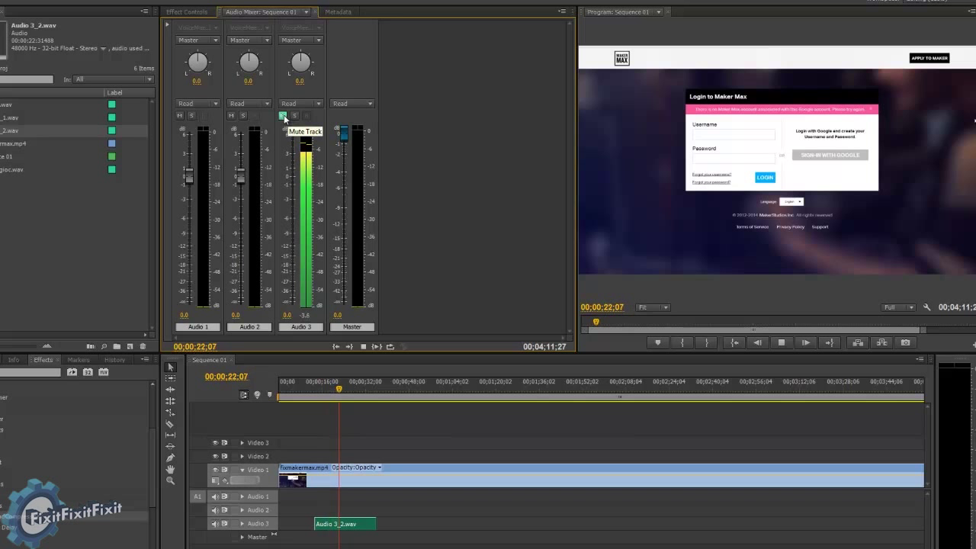
click(283, 118)
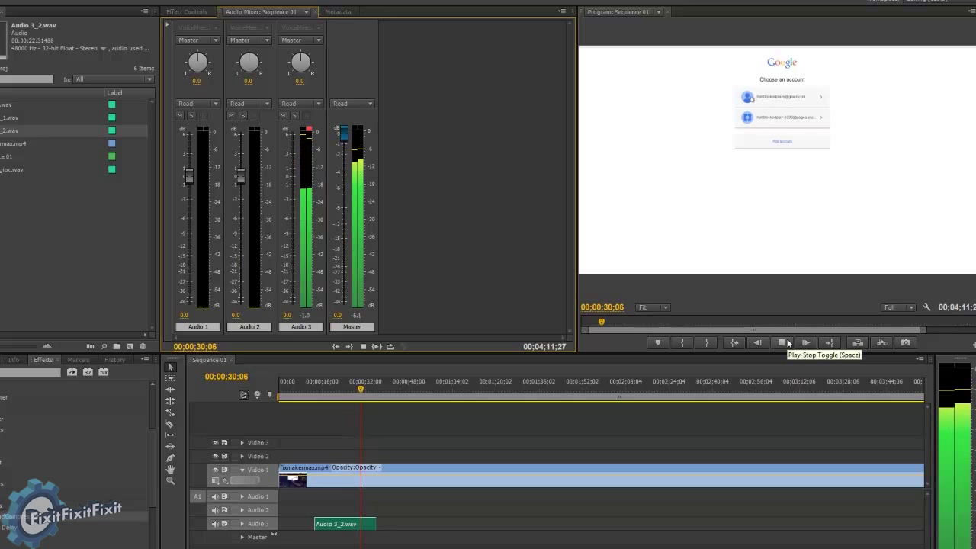
click(786, 343)
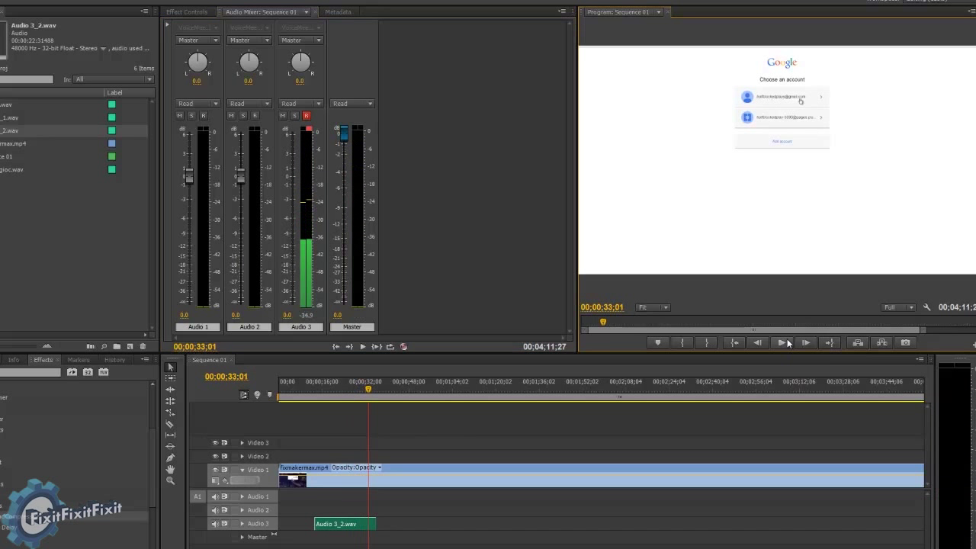